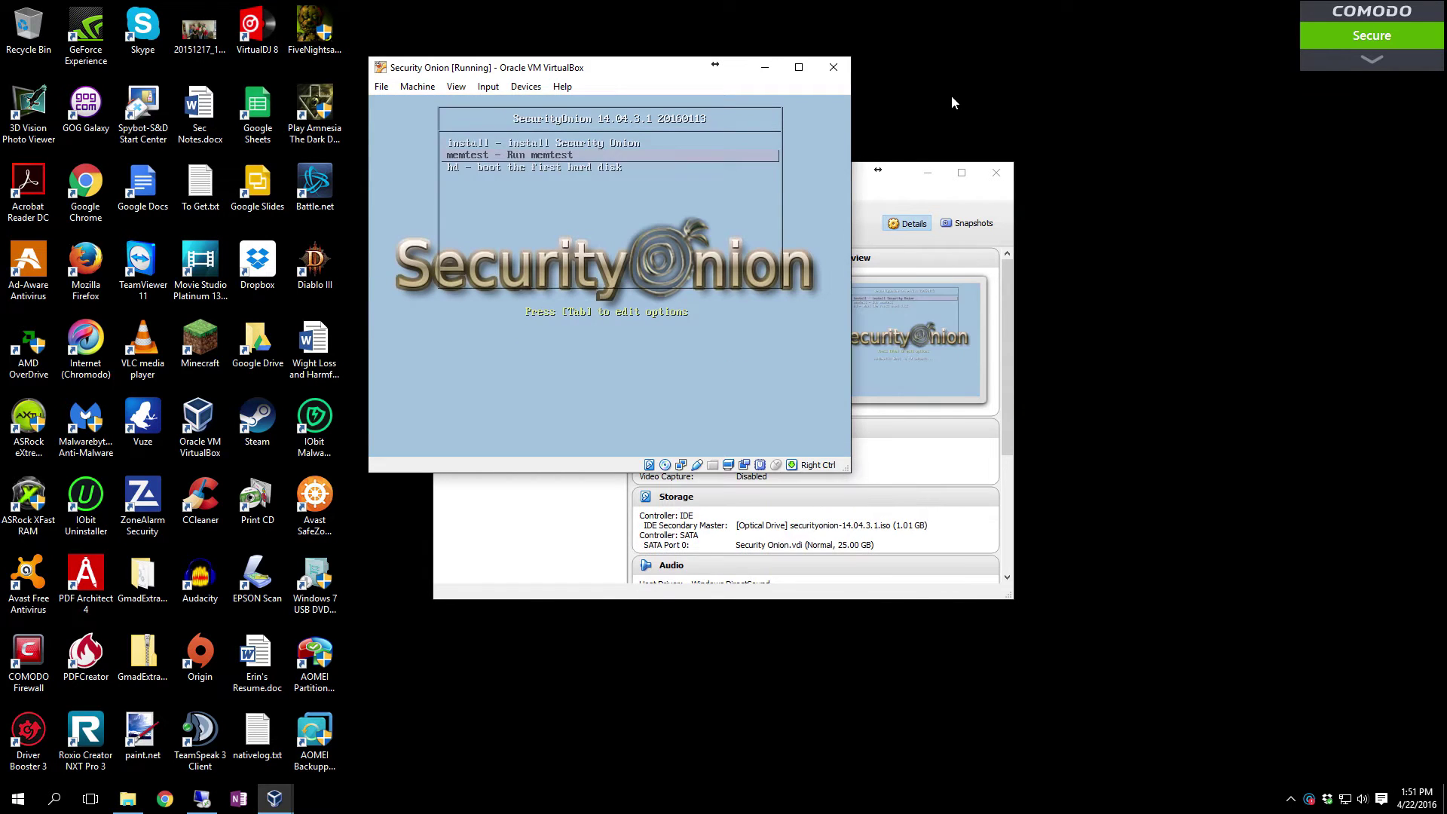
Highlight 'install - install Security Onion' in the VM boot menu and launch it
{"action": "key", "text": "Up"}
{"action": "key", "text": "Up"}
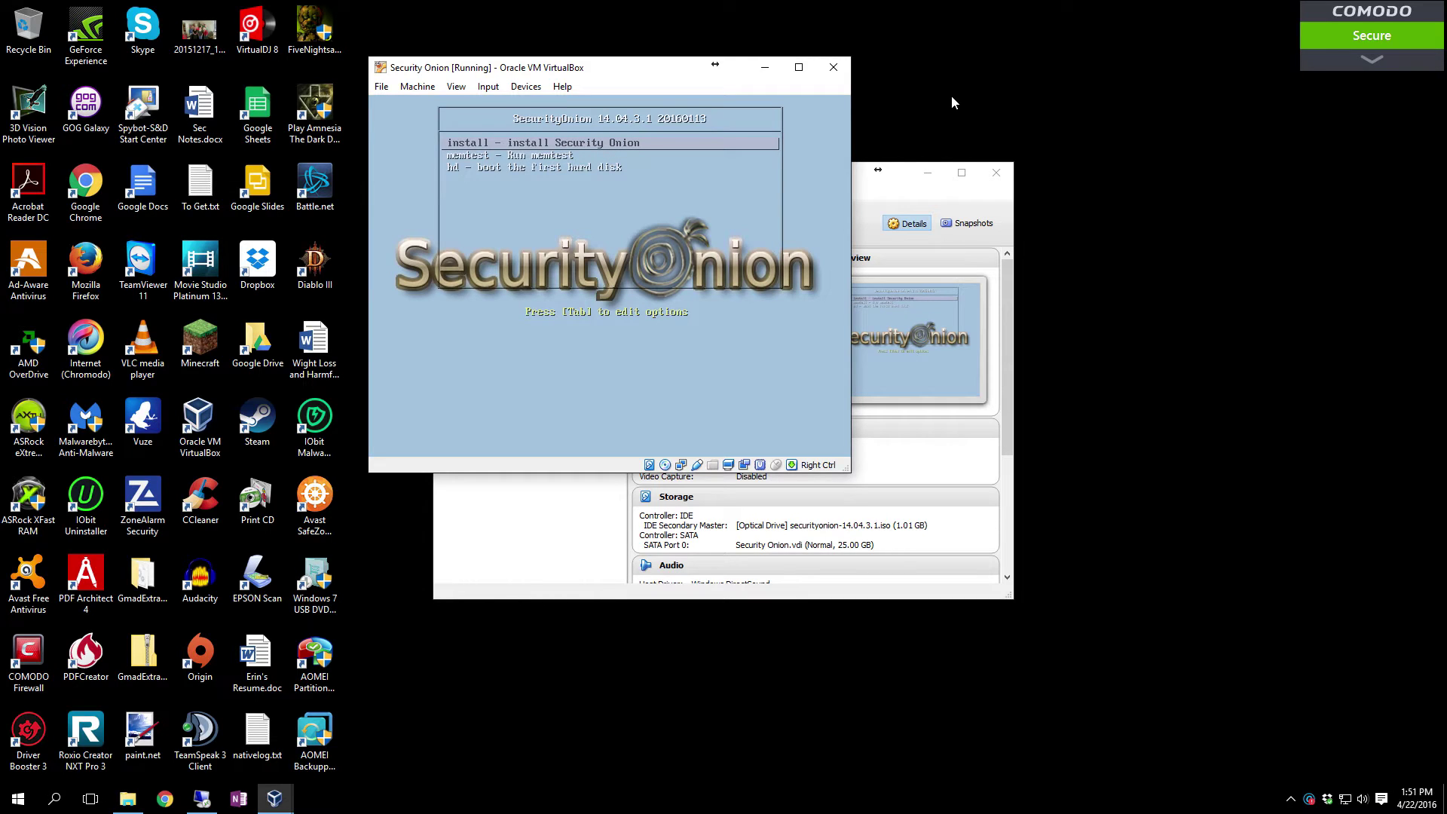
{"action": "key", "text": "Down"}
{"action": "key", "text": "Up"}
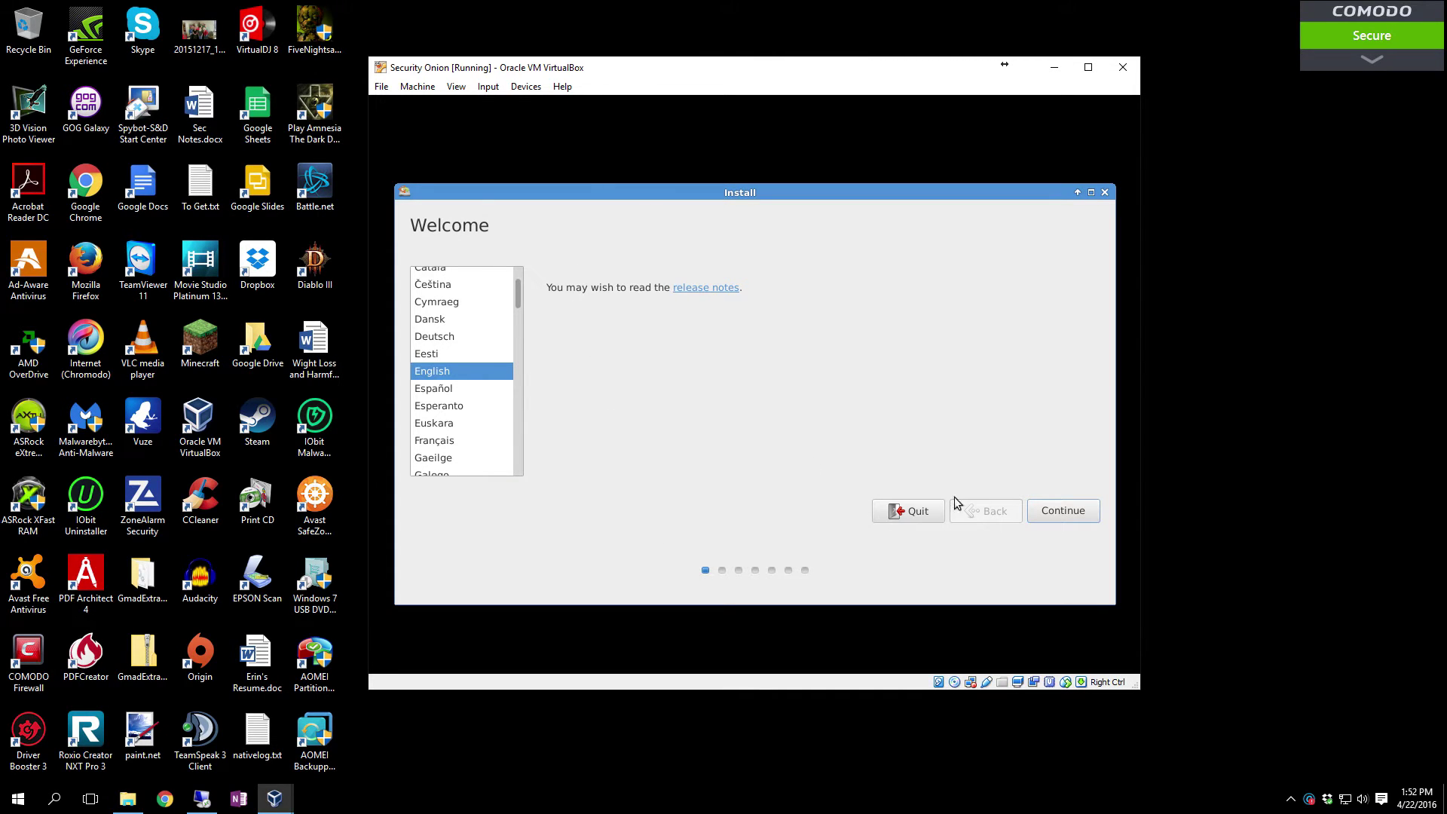
Keep English and continue past the Welcome and Preparing to install pages
{"action": "left_click", "coordinate": [1076, 511]}
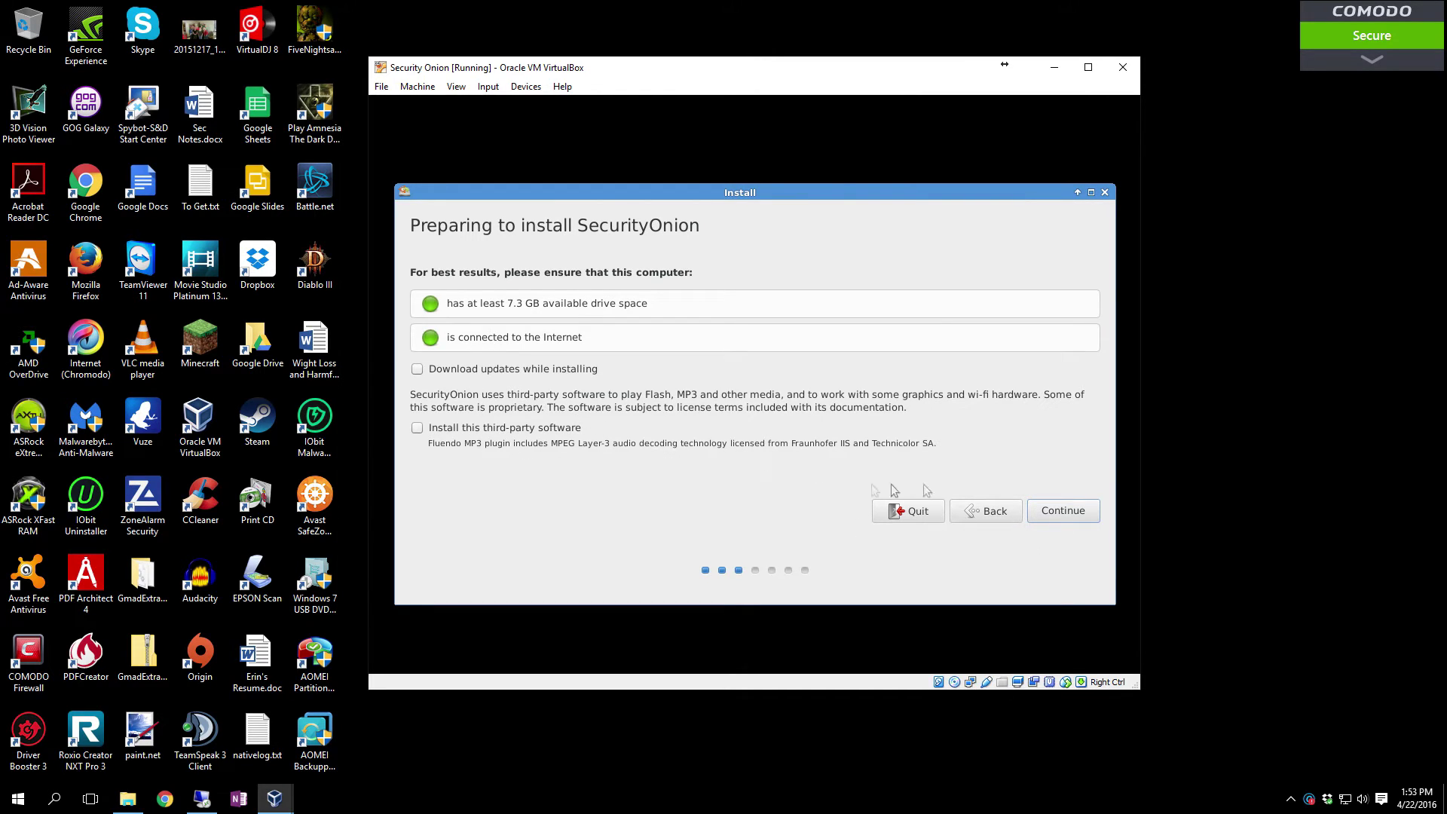
{"action": "left_click", "coordinate": [1064, 512]}
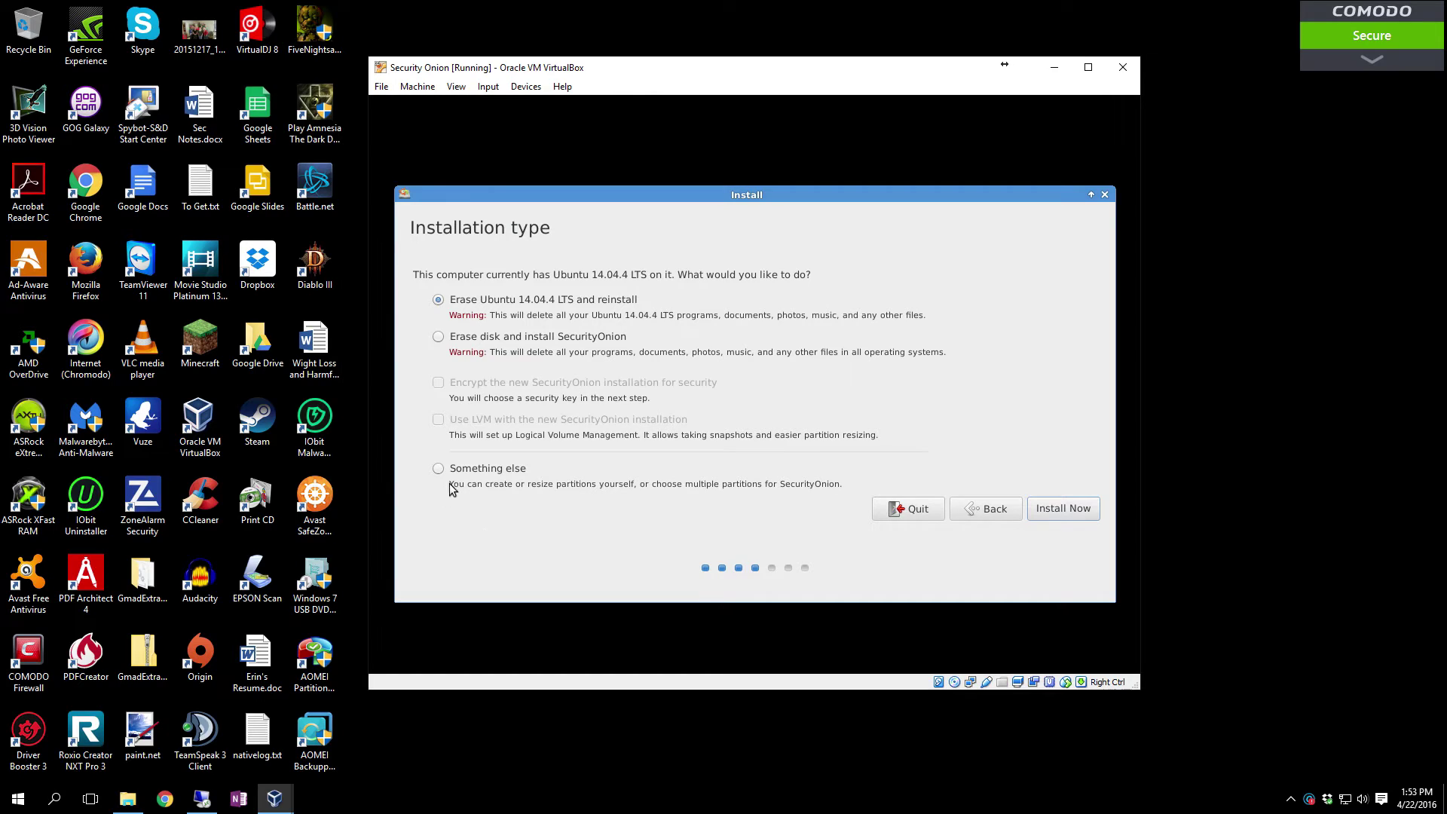
Choose 'Erase disk and install SecurityOnion', install now, and accept writing the partition changes
{"action": "left_click", "coordinate": [439, 339]}
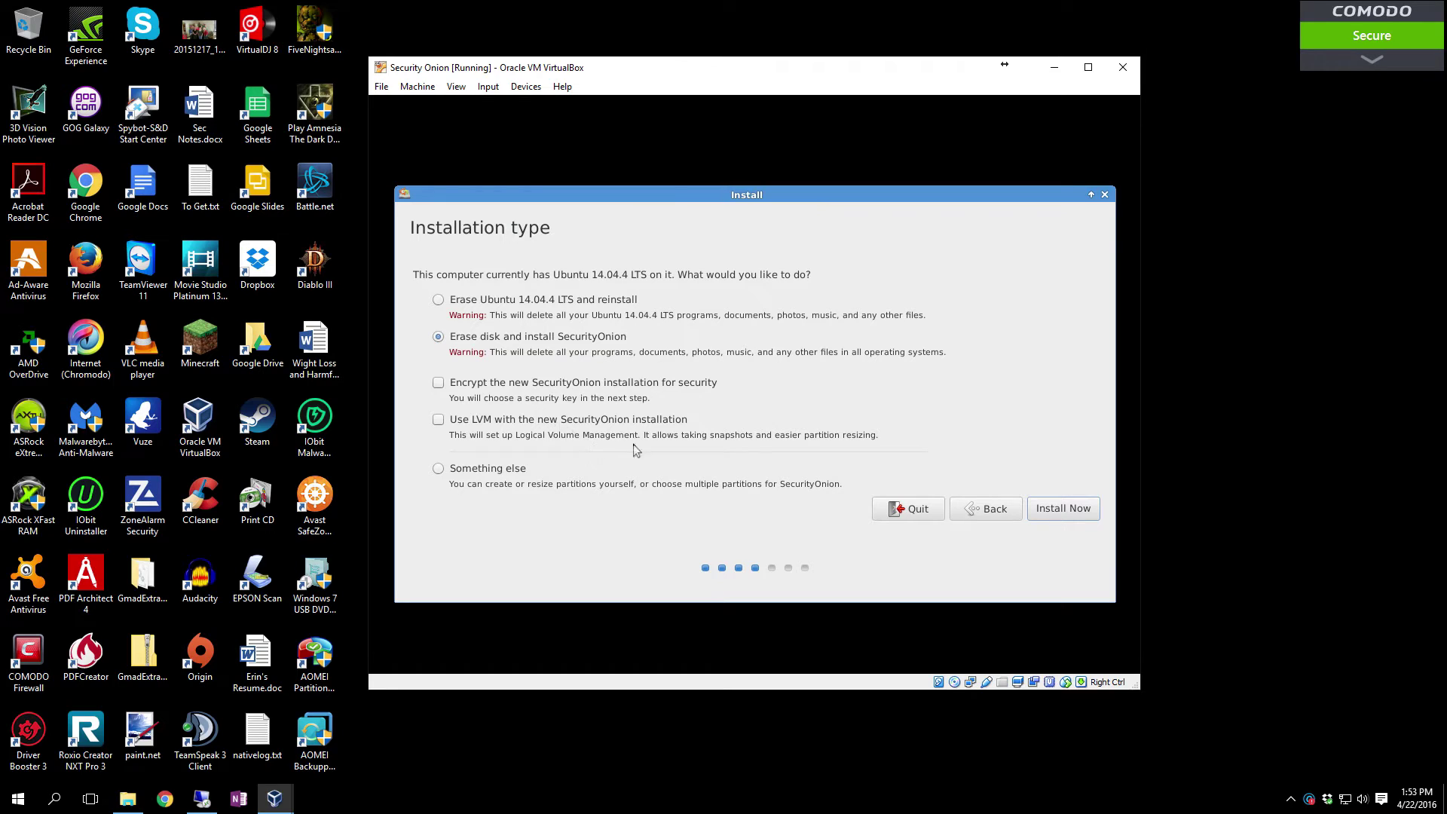
{"action": "left_click", "coordinate": [1065, 511]}
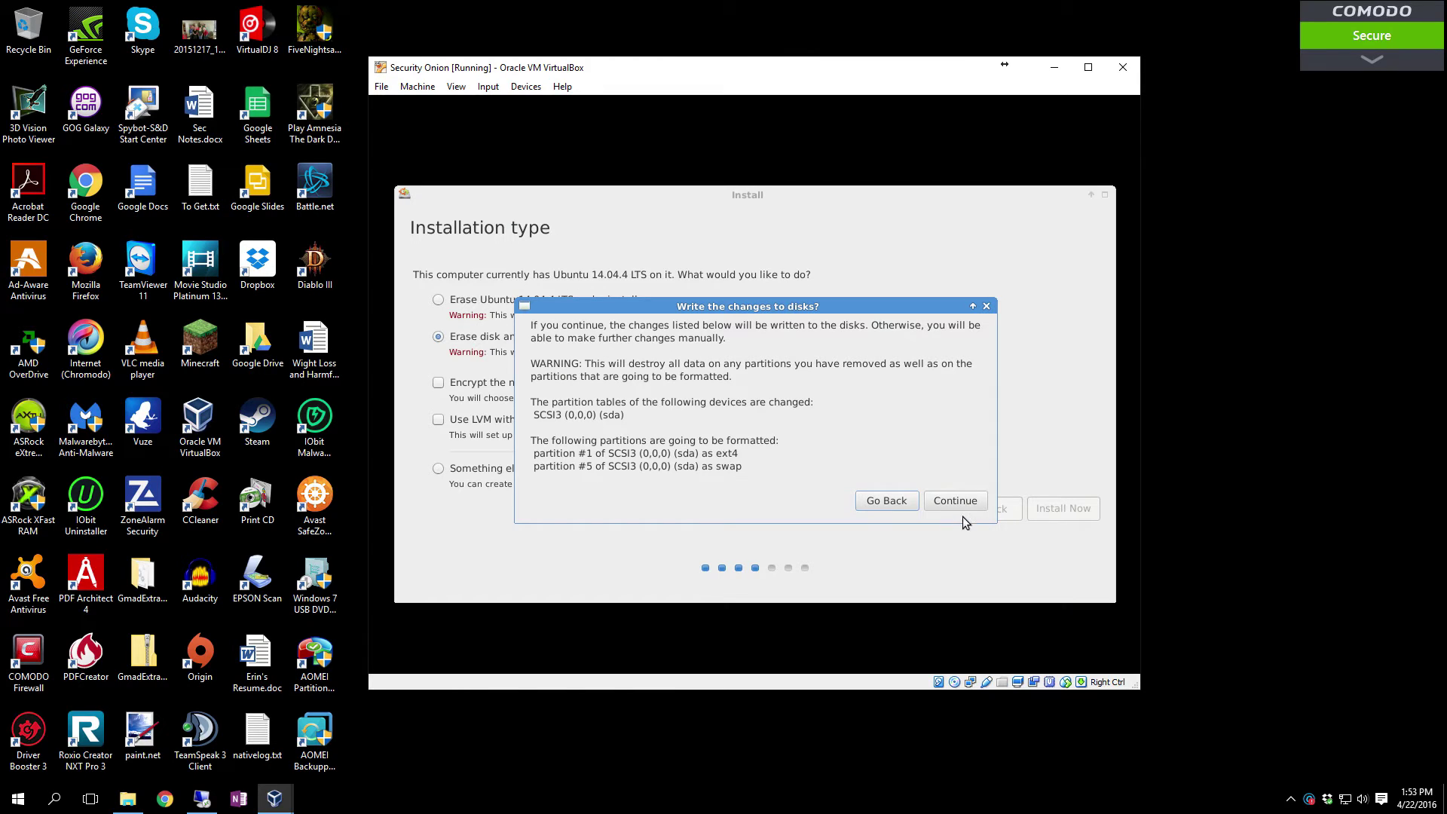
{"action": "left_click", "coordinate": [955, 501]}
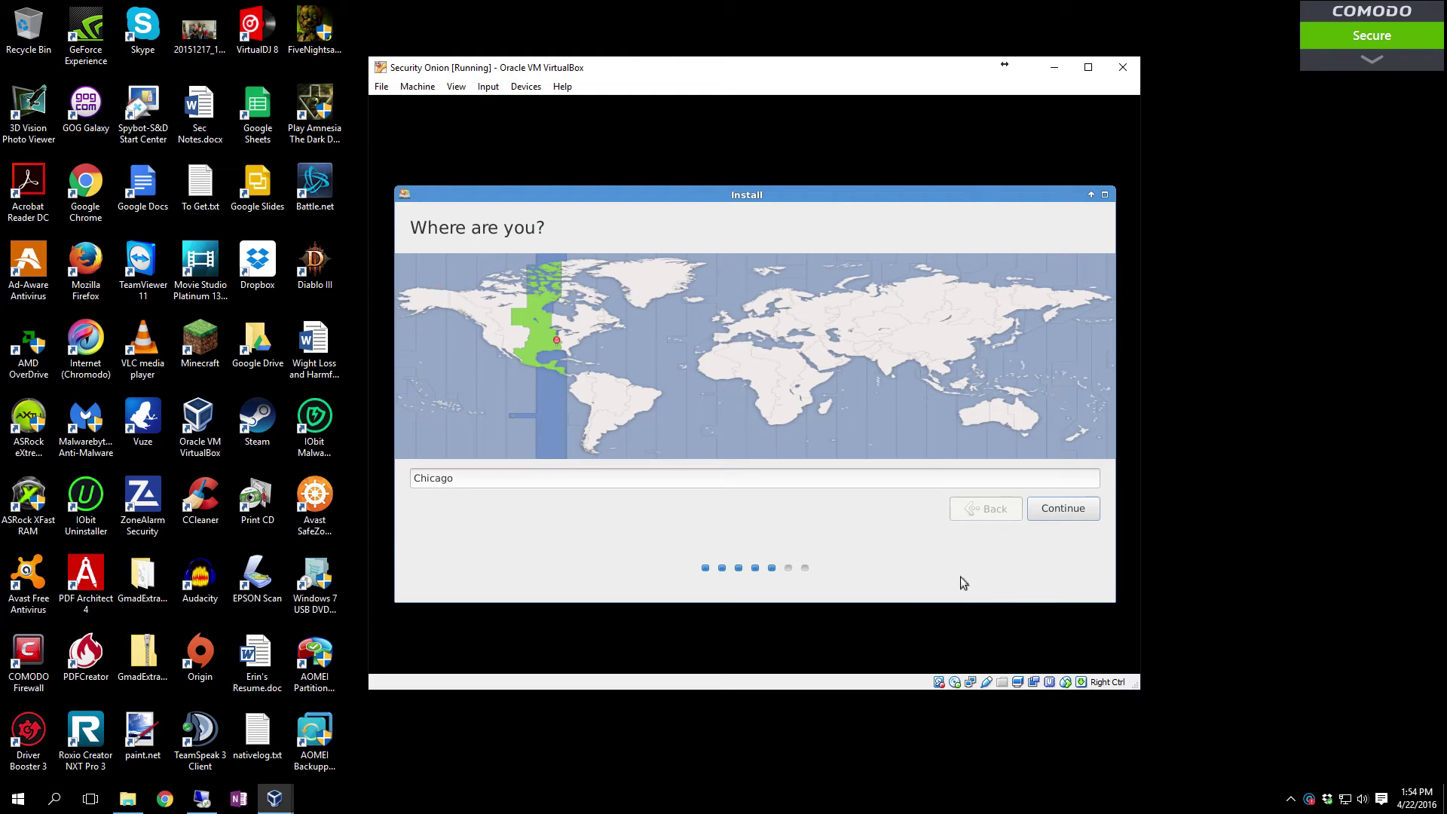
Accept Chicago as the location and English (US) as the keyboard layout
{"action": "left_click", "coordinate": [1079, 511]}
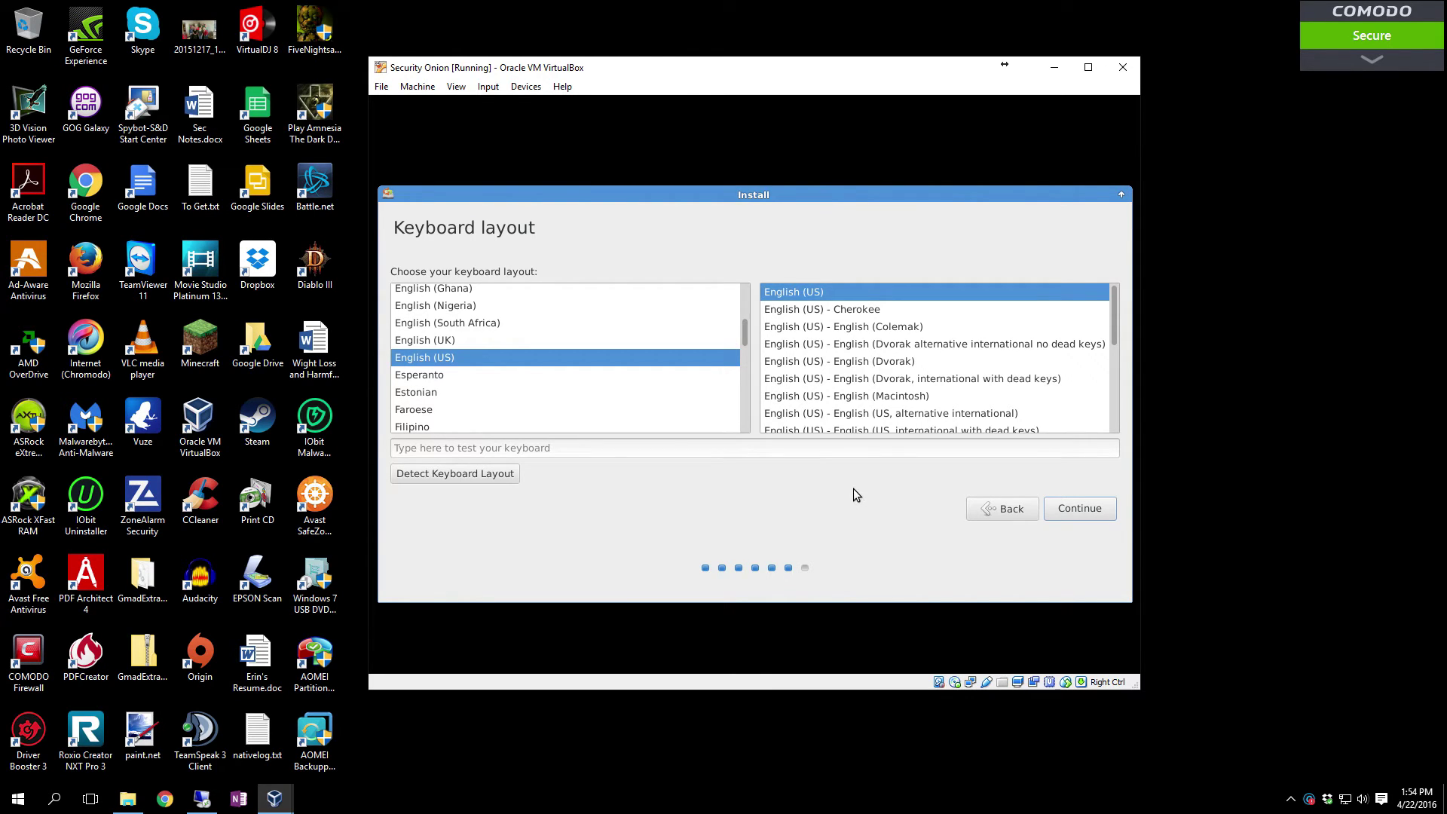
{"action": "left_click", "coordinate": [1071, 515]}
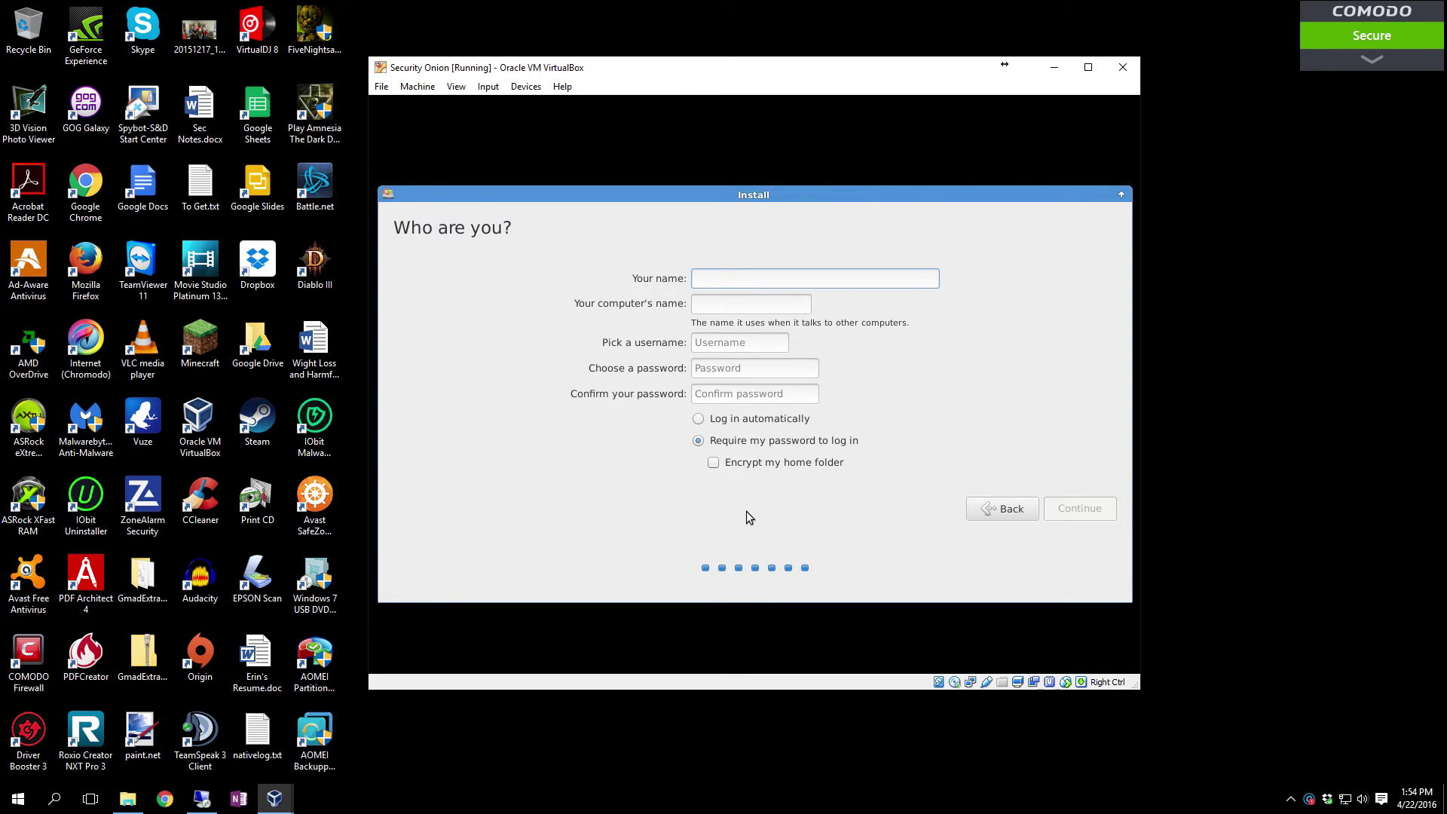
Enter the user name, type and confirm the account password, and start copying files
{"action": "type", "text": "cblab"}
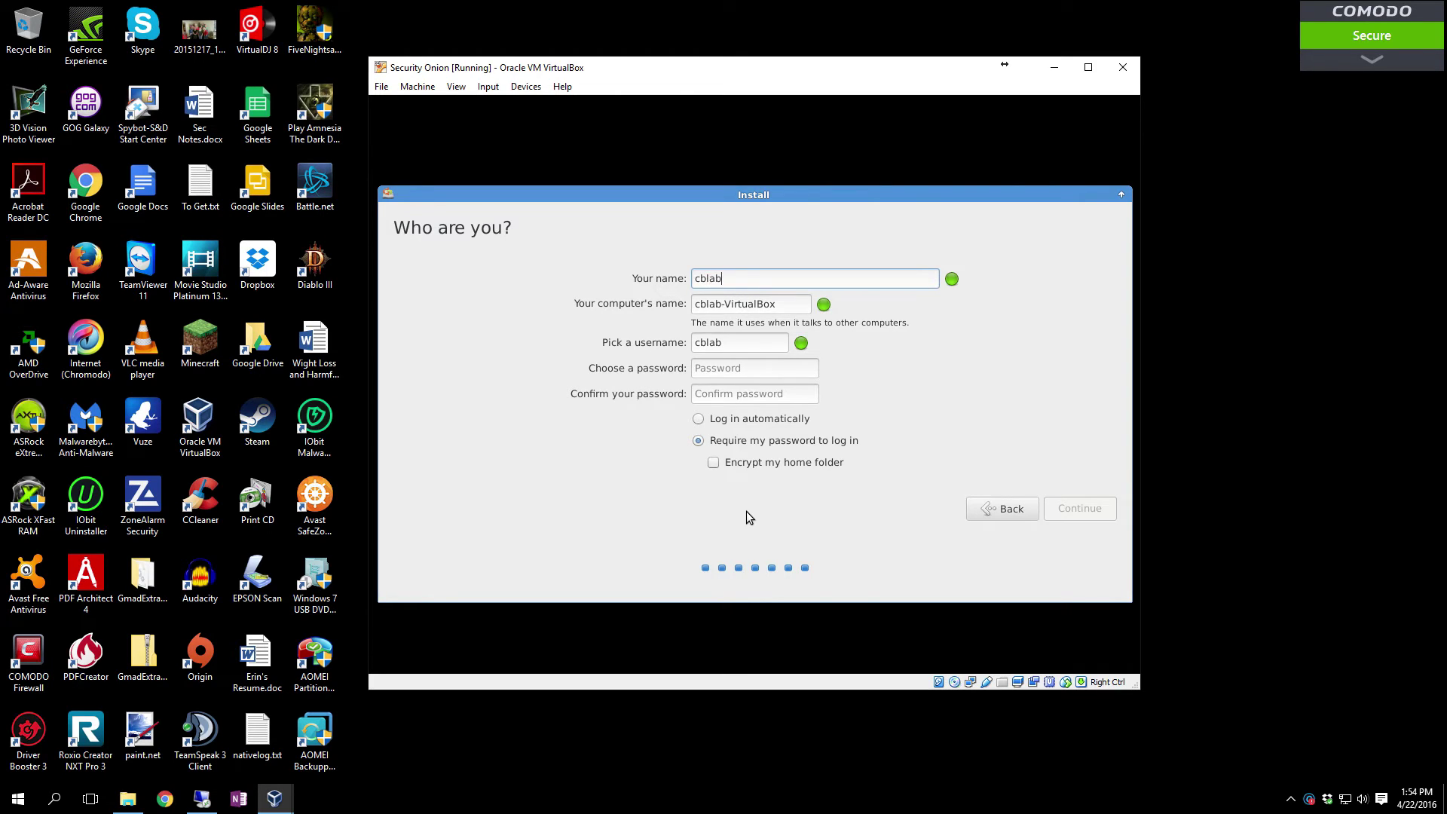
{"action": "left_click", "coordinate": [765, 367]}
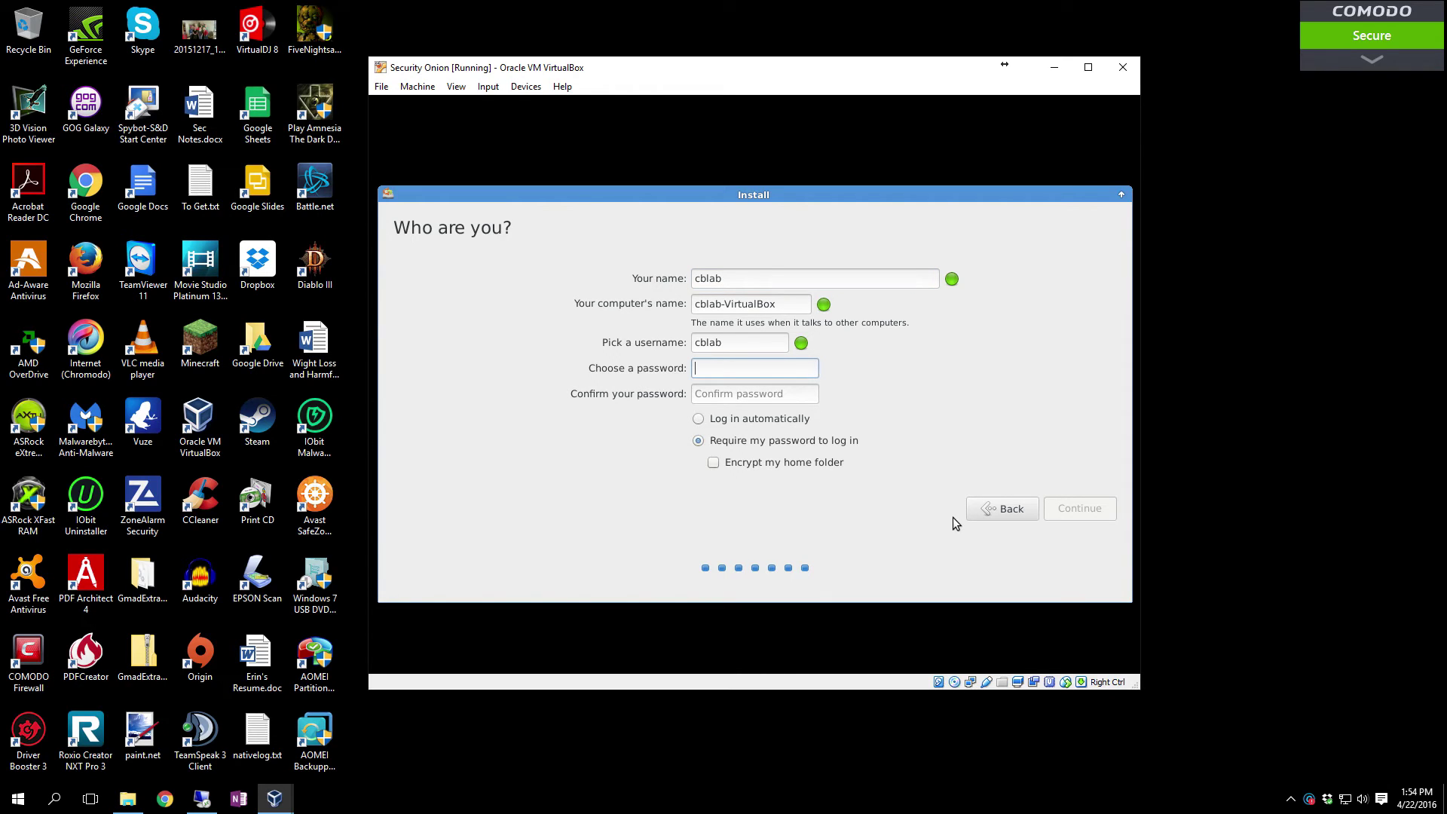
{"action": "type", "text": "●●●●●●●●●●●"}
{"action": "key", "text": "Tab"}
{"action": "type", "text": "●●●●●●●●●●●"}
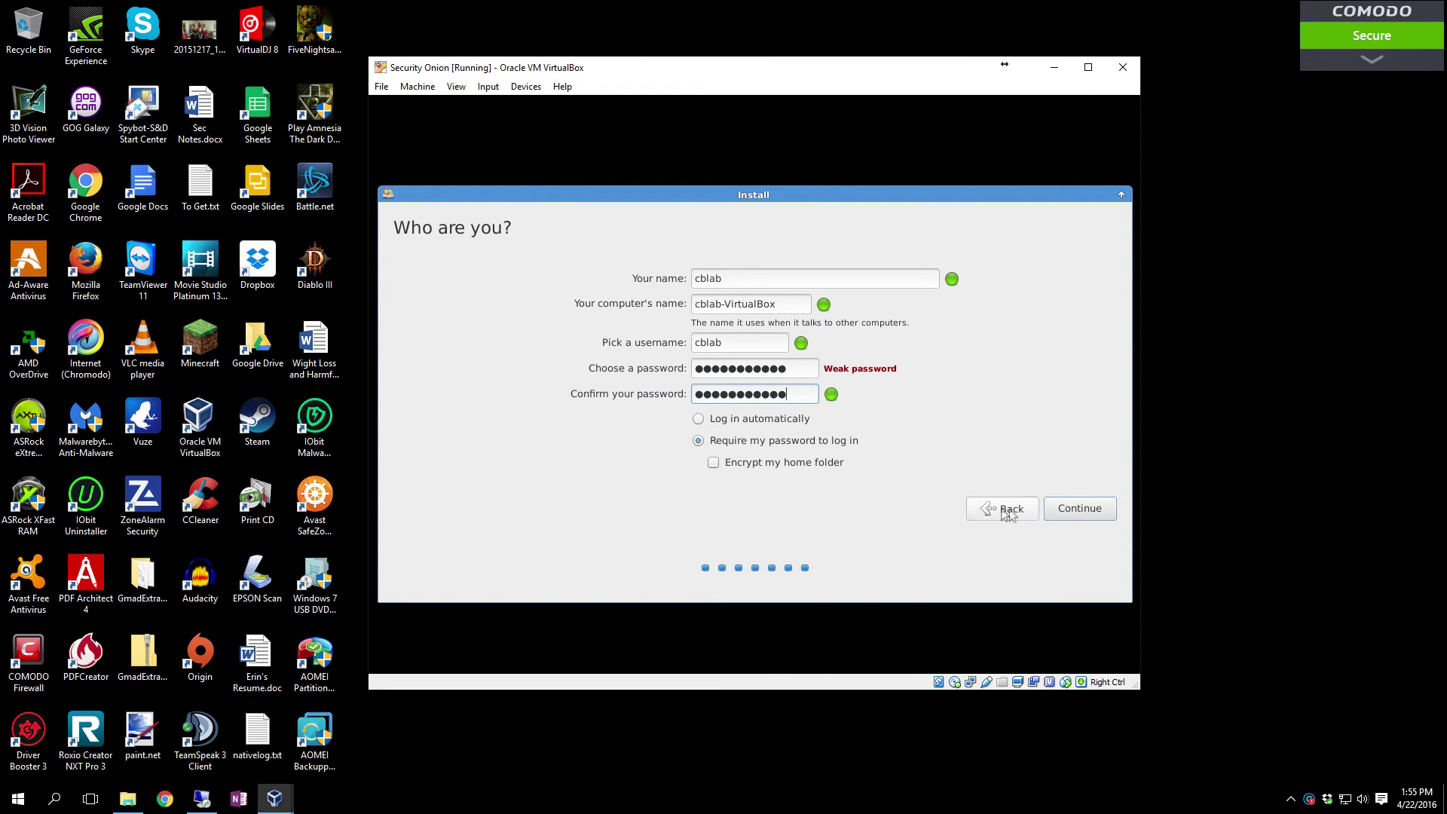
{"action": "left_click", "coordinate": [1073, 512]}
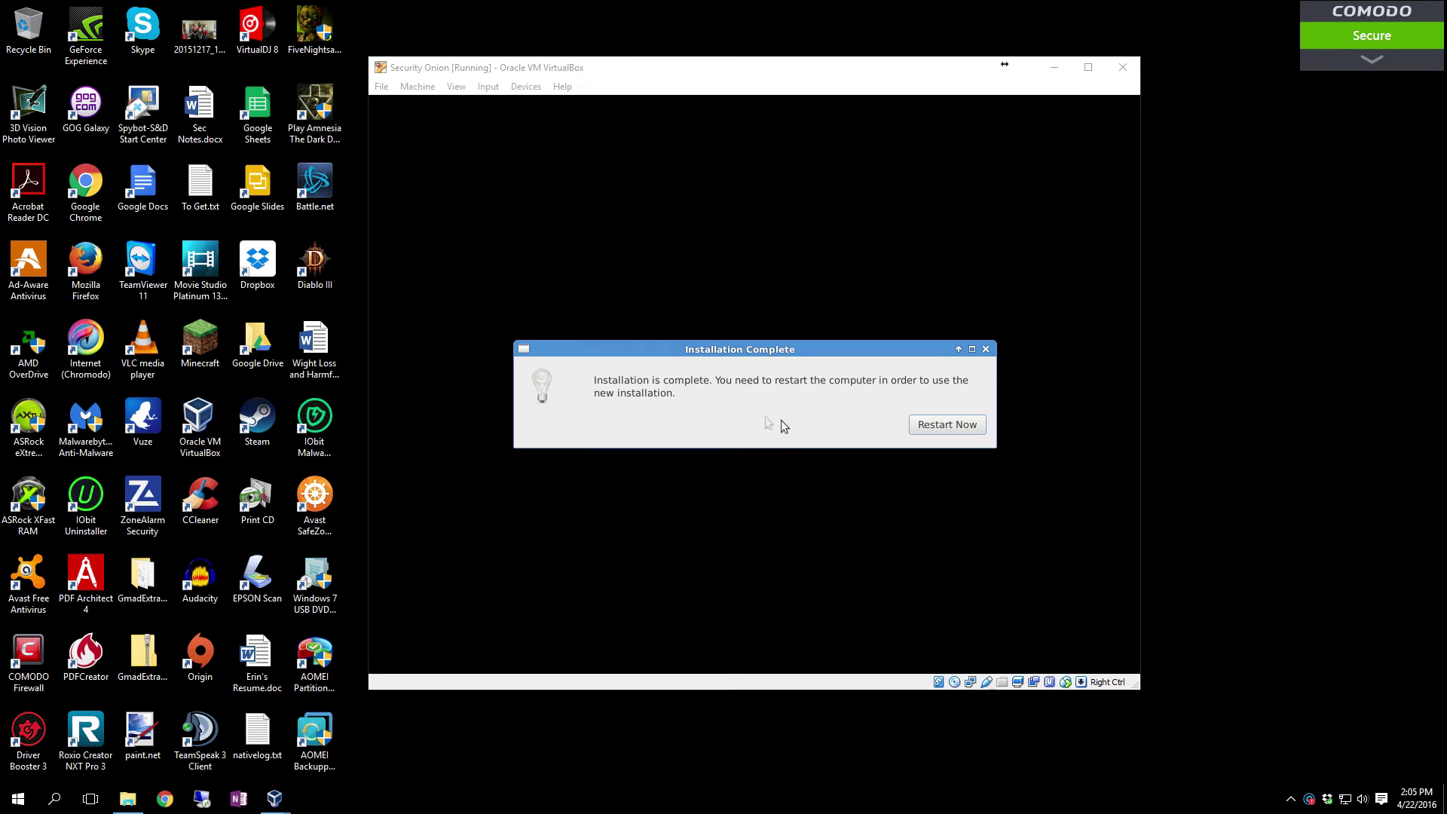
Restart the VM, confirming under Devices > Optical Drives that the installer ISO is removed
{"action": "left_click", "coordinate": [963, 425]}
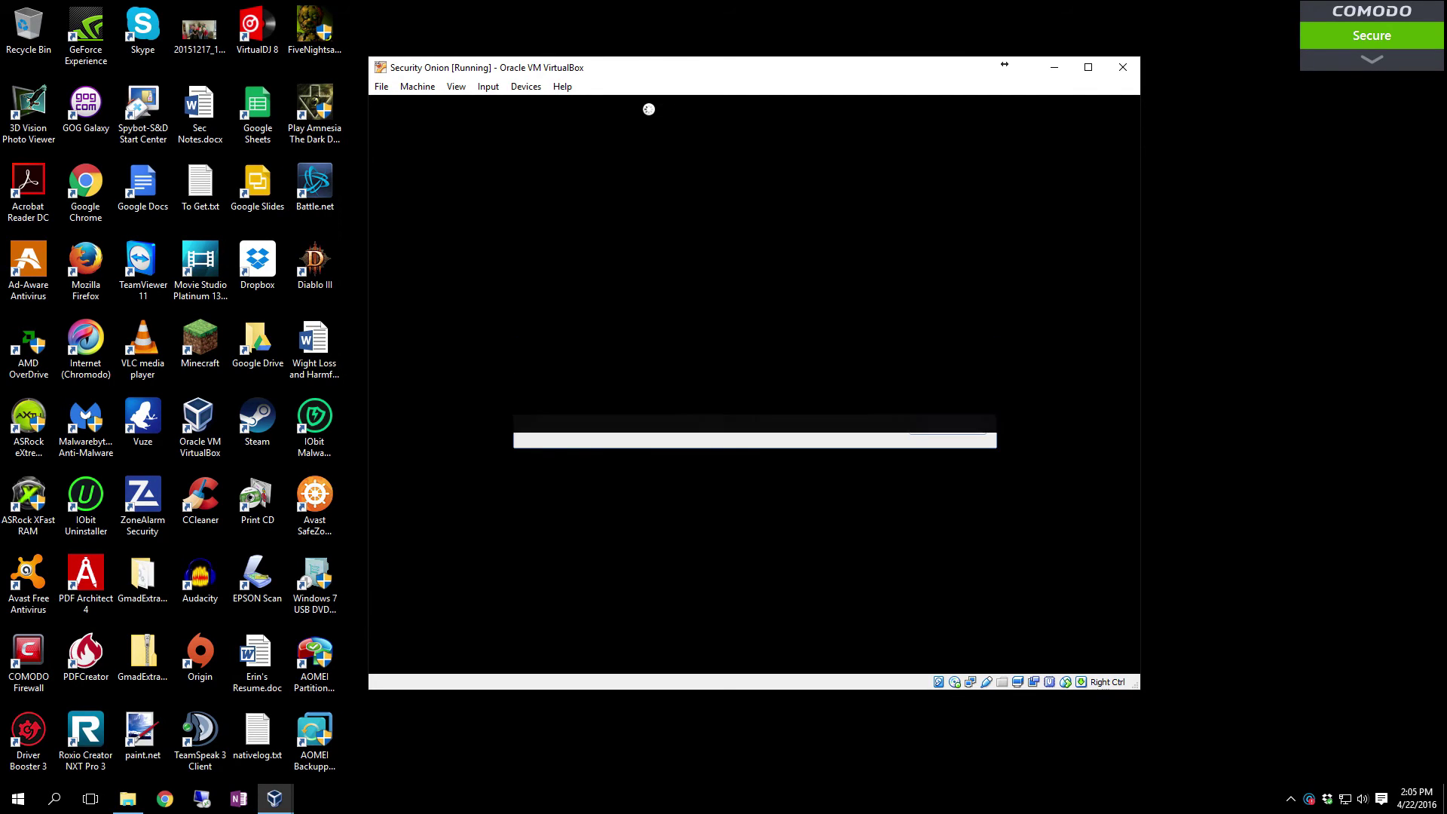
{"action": "left_click", "coordinate": [526, 86]}
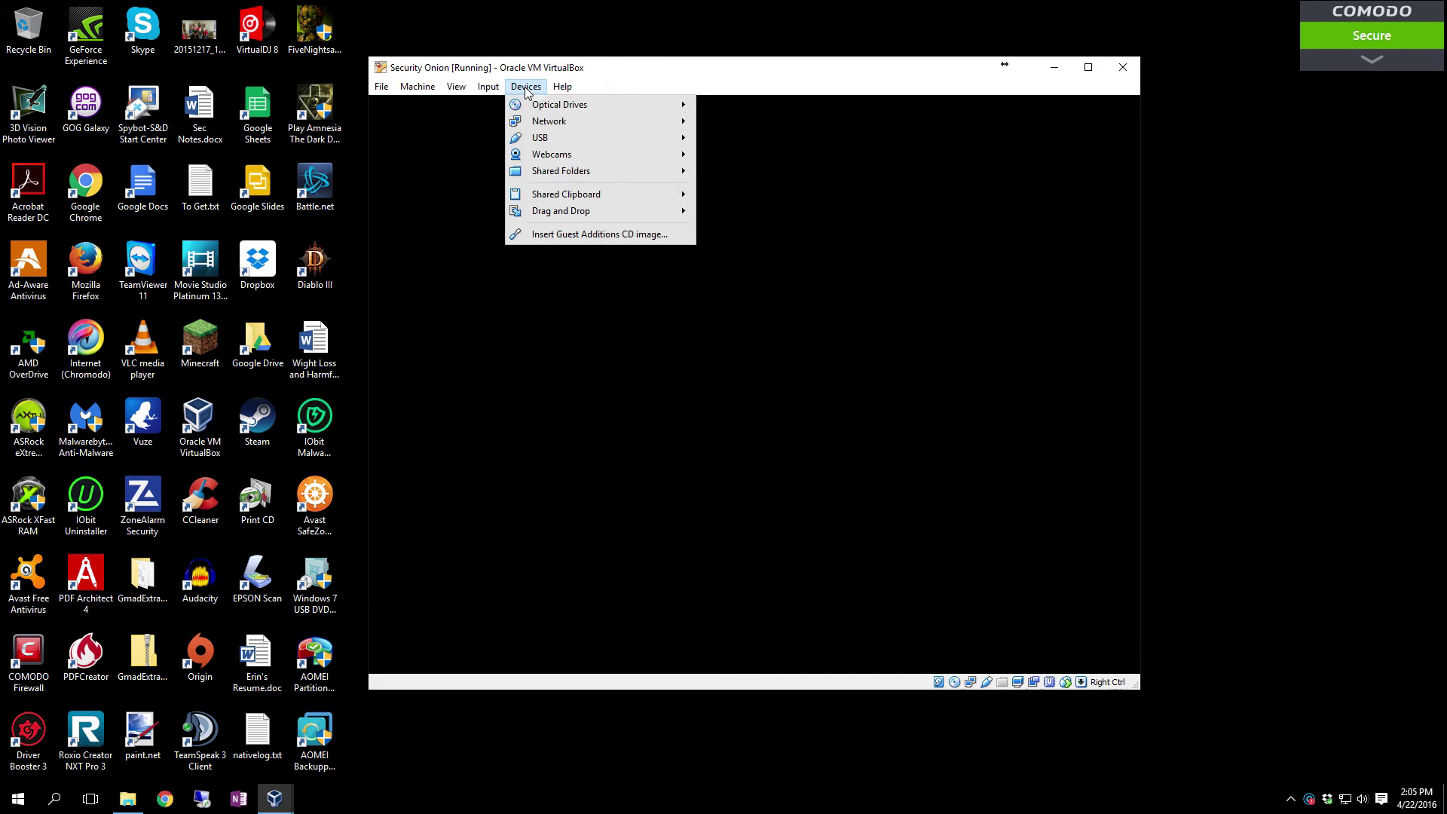
{"action": "mouse_move", "coordinate": [641, 105]}
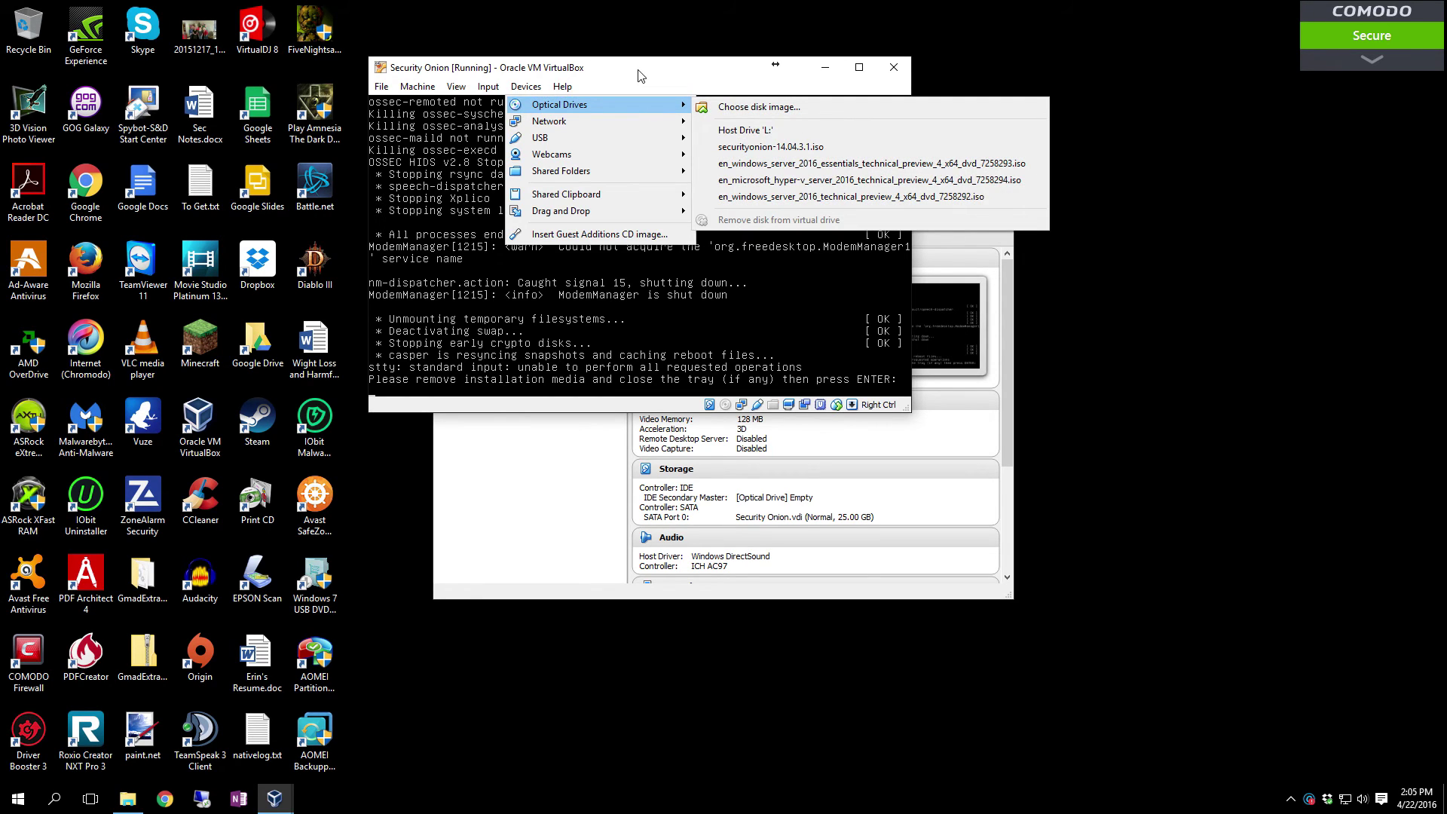
{"action": "left_click", "coordinate": [642, 73]}
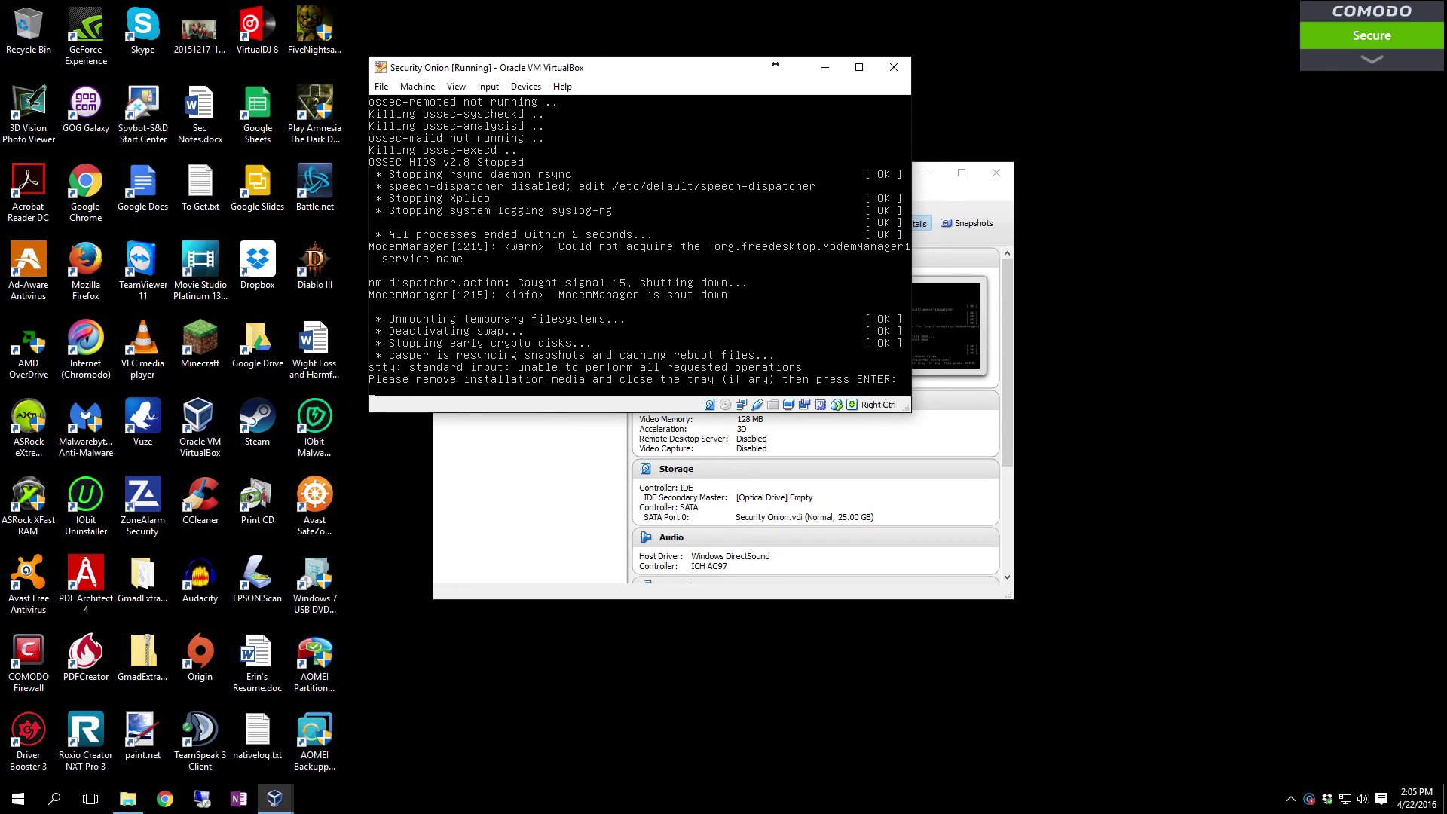
{"action": "key", "text": "Return"}
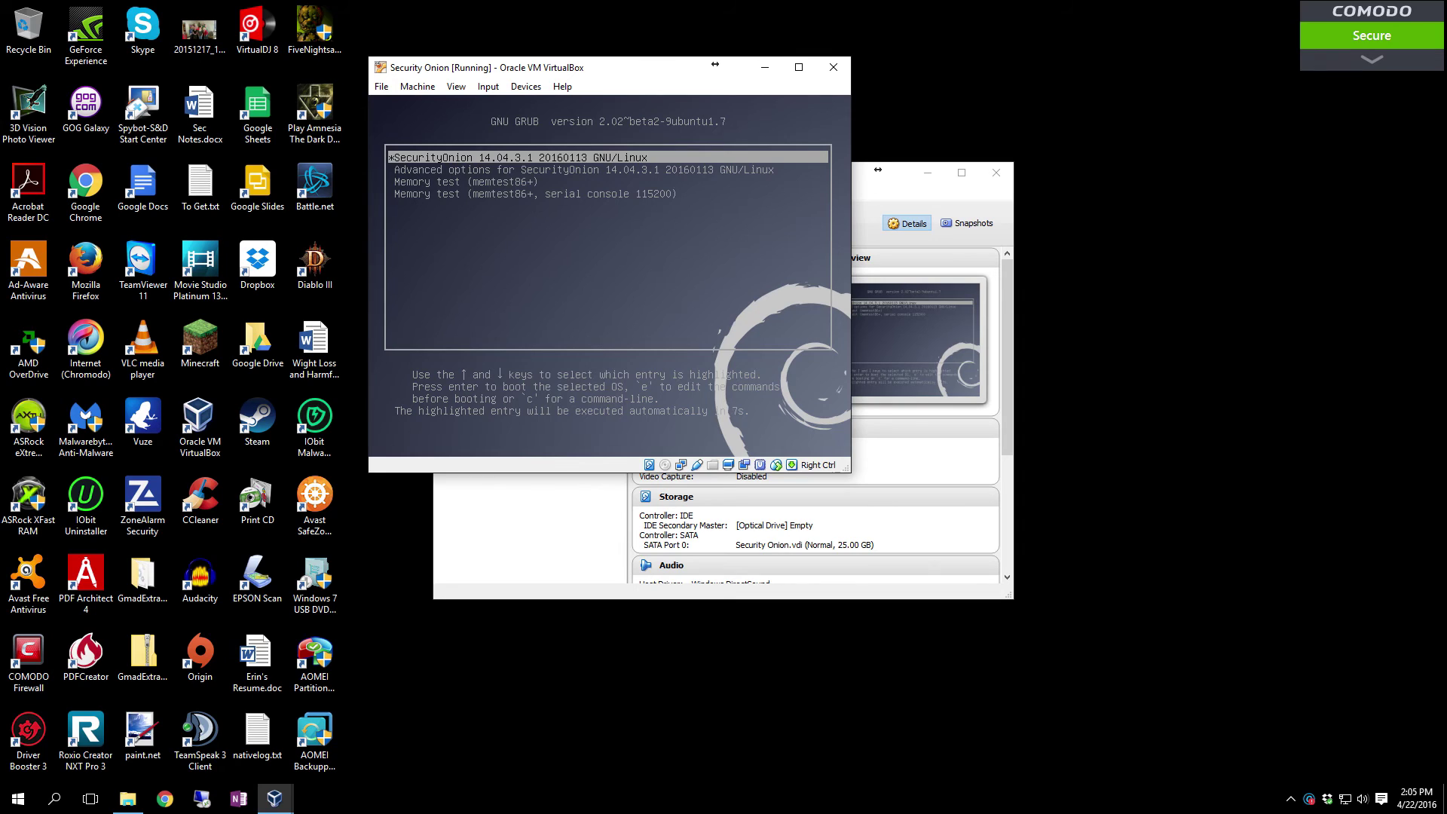
Boot the 'SecurityOnion 14.04.3.1 20160113 GNU/Linux' entry from the GRUB menu
{"action": "key", "text": "Down"}
{"action": "key", "text": "Down"}
{"action": "key", "text": "Down"}
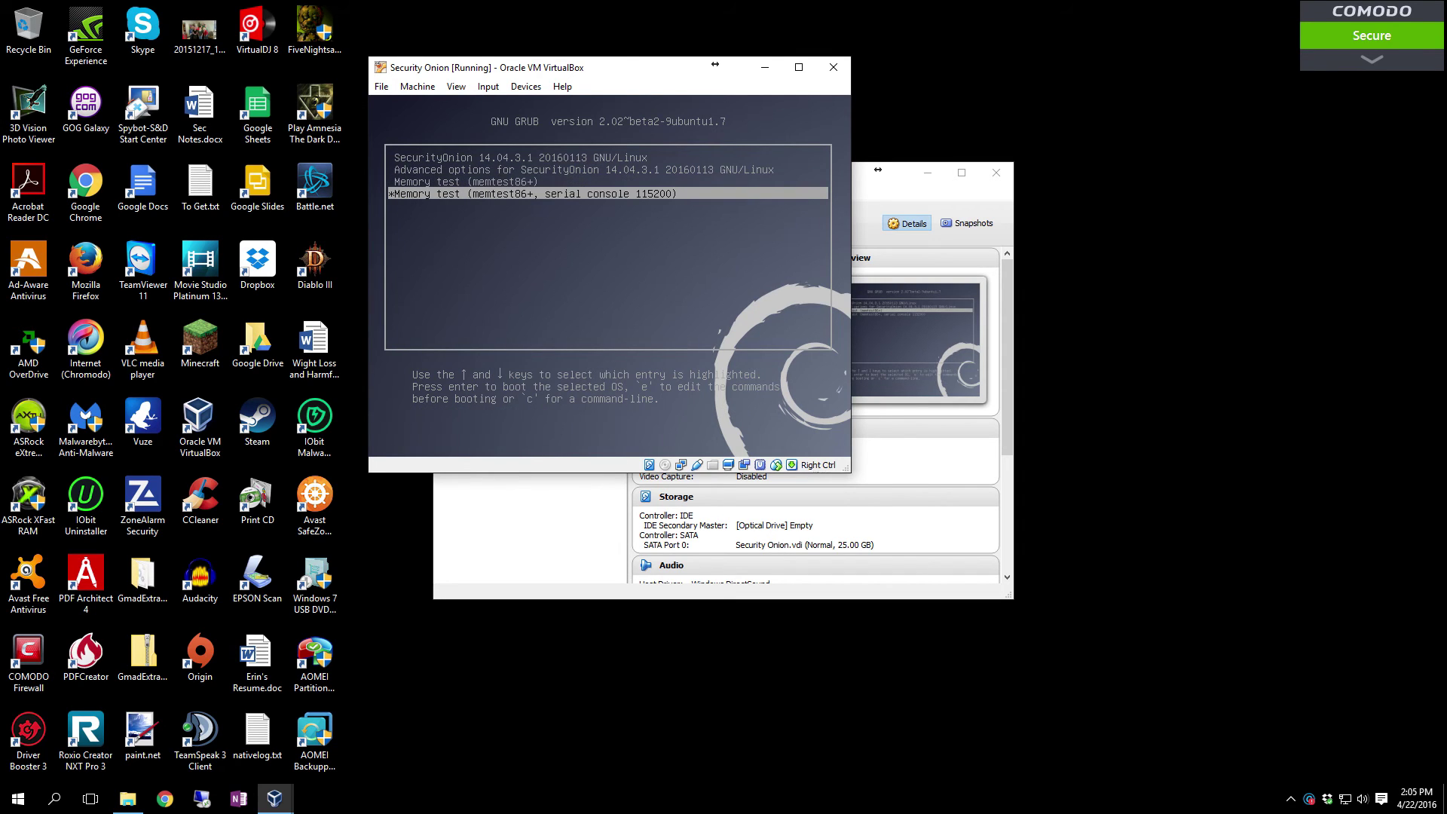
{"action": "key", "text": "Up"}
{"action": "key", "text": "Up"}
{"action": "key", "text": "Up"}
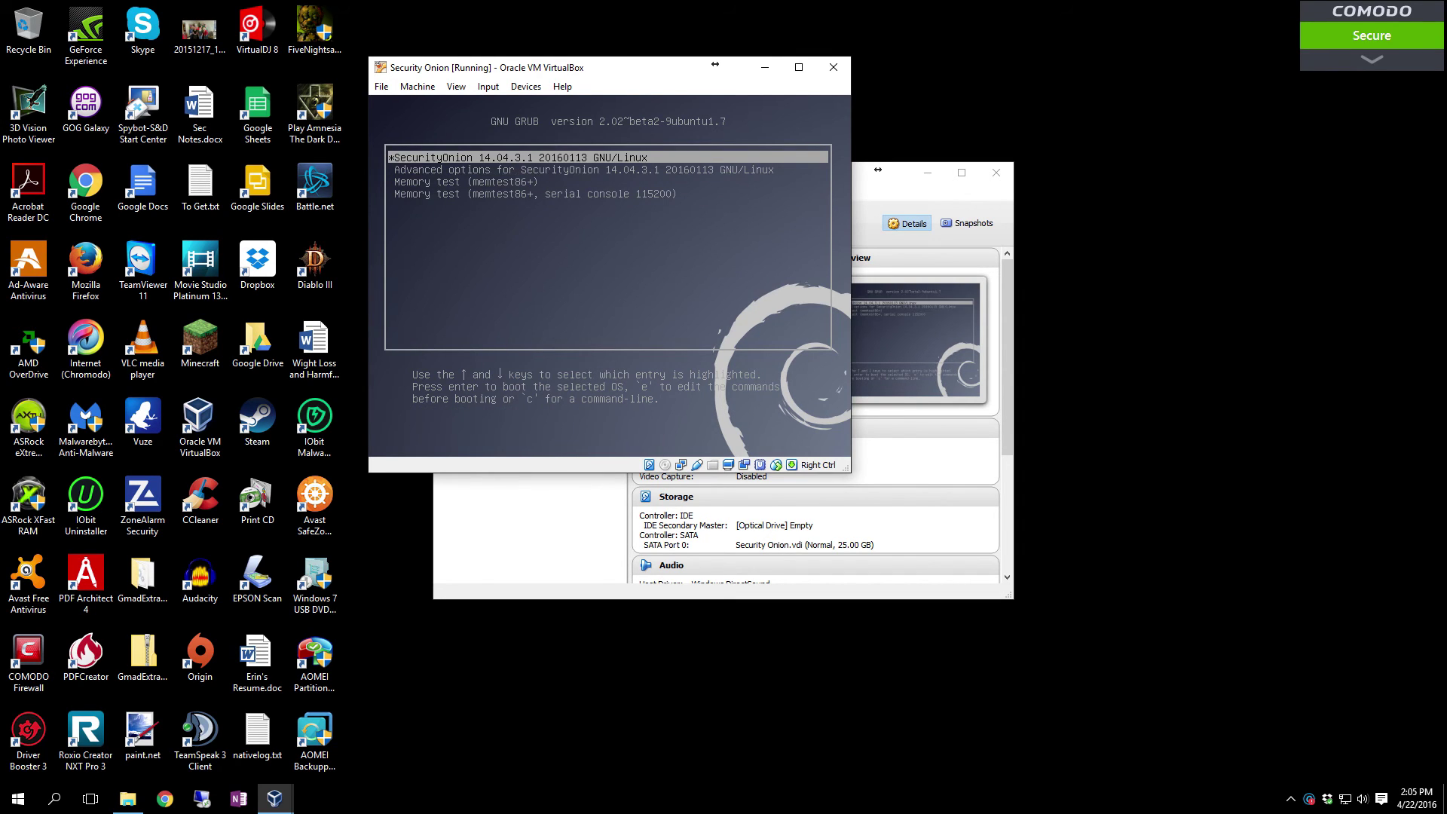
{"action": "key", "text": "Return"}
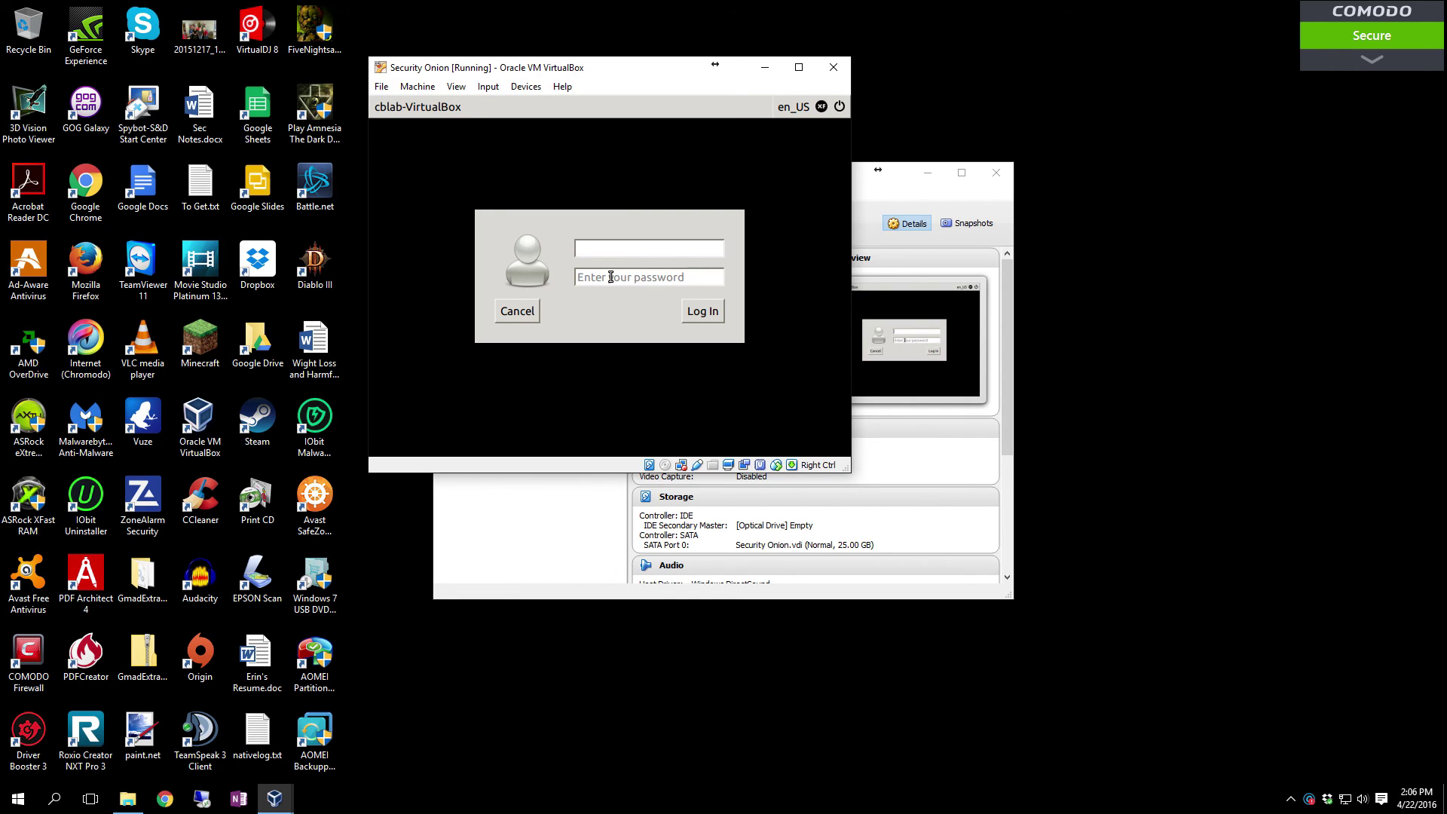
Log in to cblab-VirtualBox with the account's username and password
{"action": "type", "text": "blab"}
{"action": "left_click", "coordinate": [611, 277]}
{"action": "key", "text": "Return"}
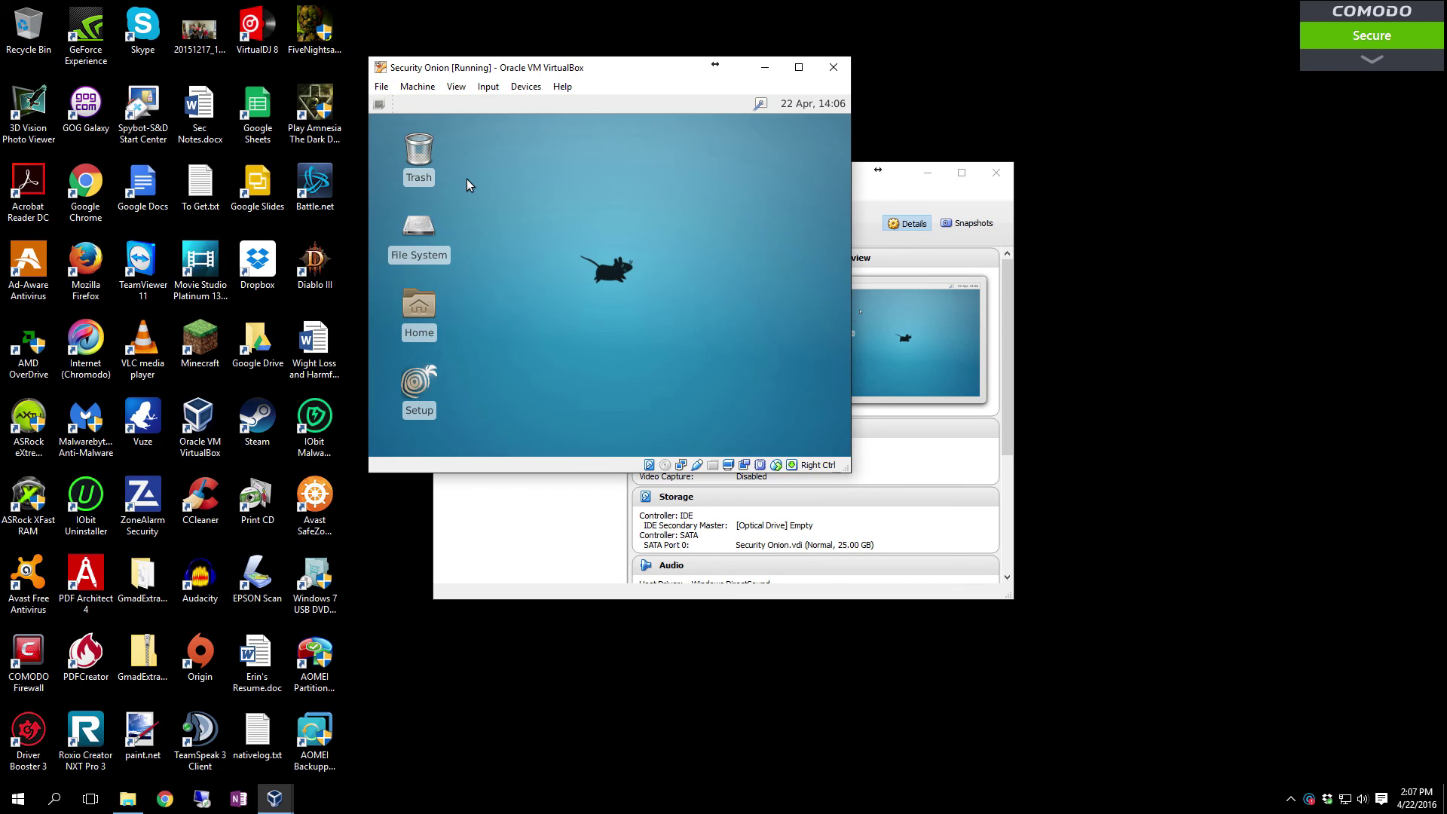